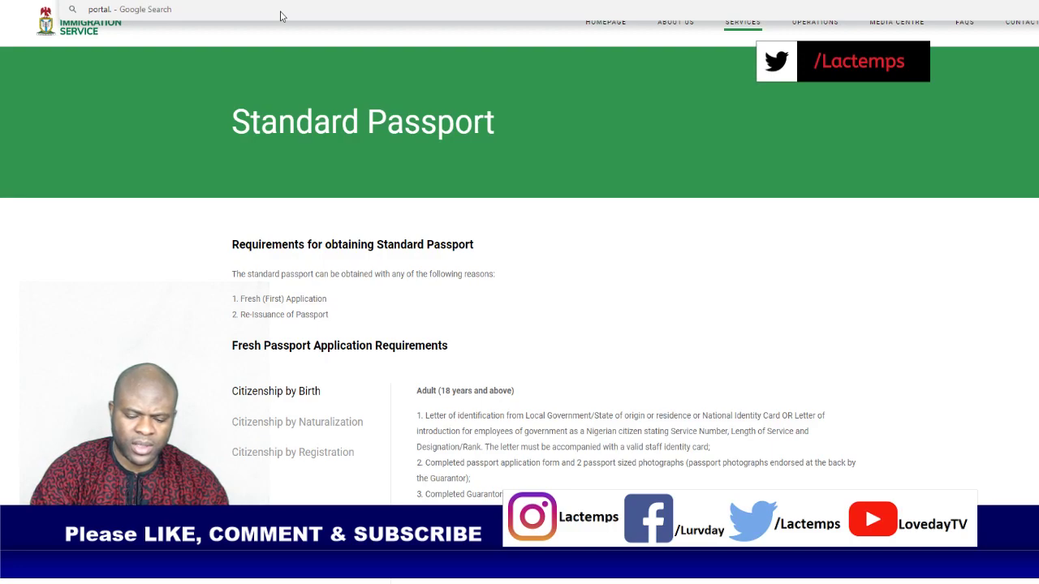
Step: Go to the Nigeria Immigration Service passport portal by entering its web address
type("ion.gov.m")
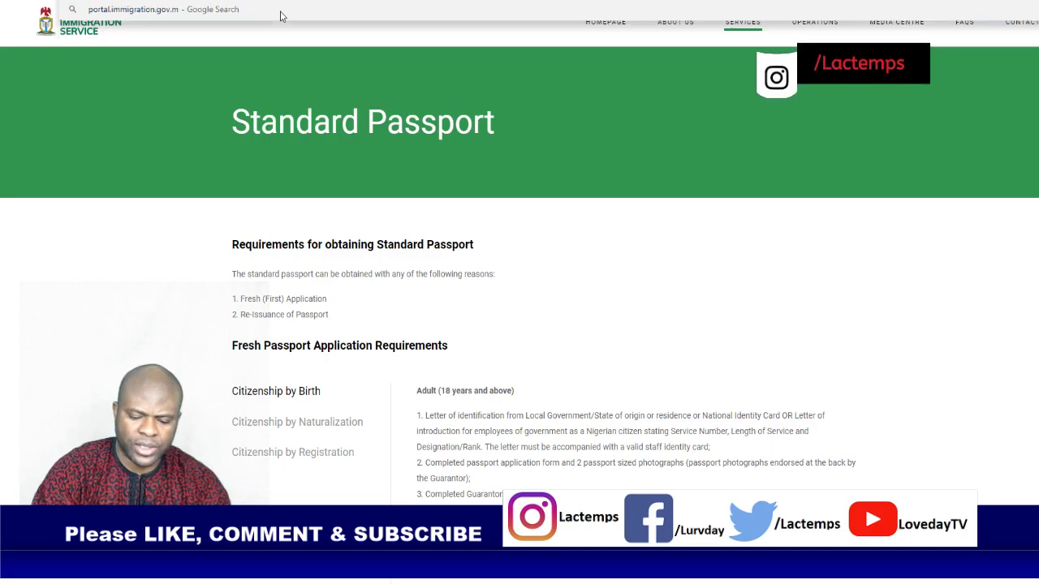
type("g")
key("Return")
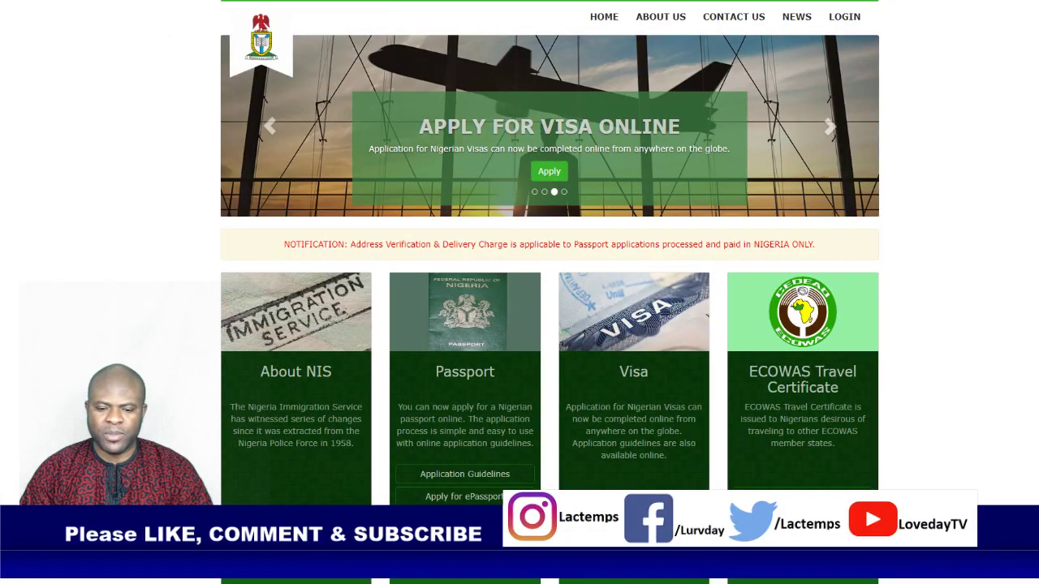
Step: Scroll down to the Passport card and start a new ePassport application
scroll(543, 354, "down", 3)
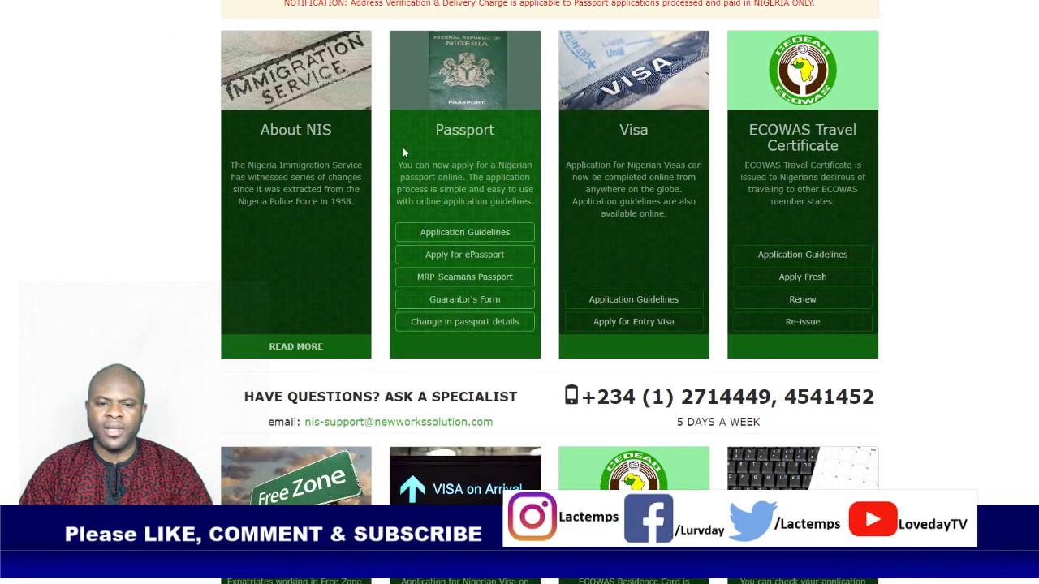
left_click(467, 256)
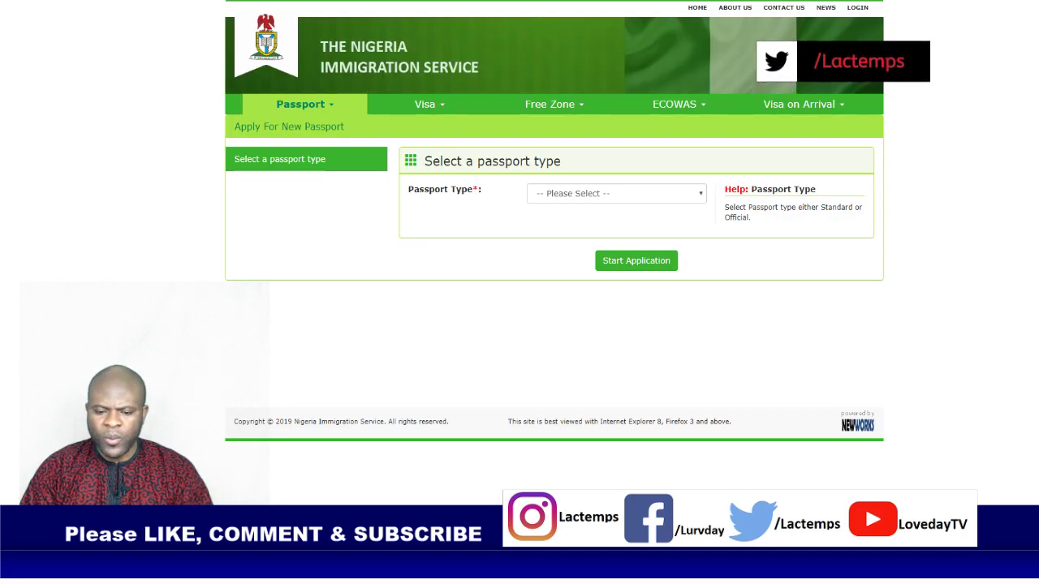
Step: Select Standard ePassport as the passport type and begin choosing Ireland as processing country
left_click(646, 198)
left_click(580, 228)
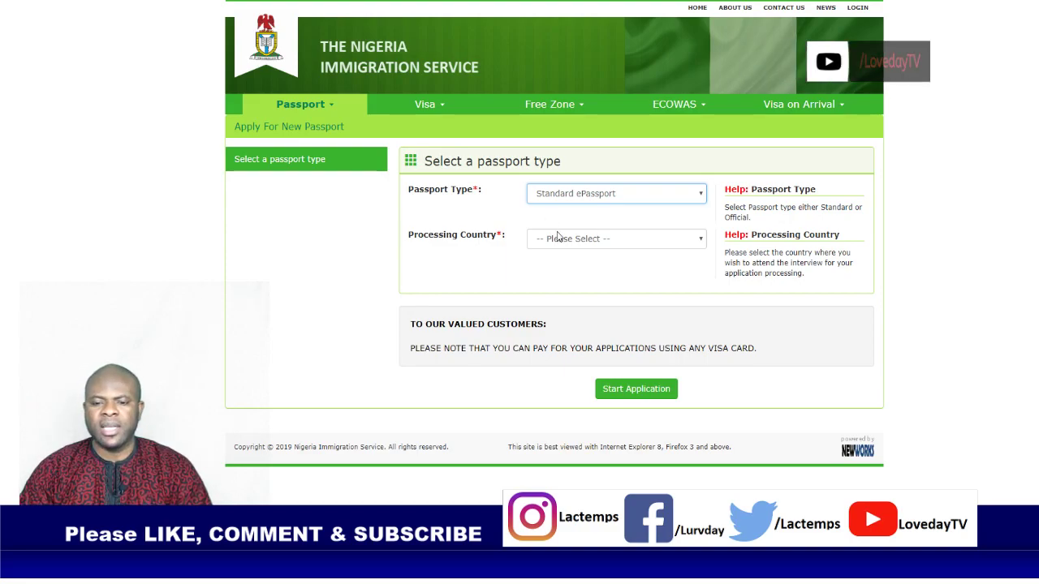
left_click(556, 235)
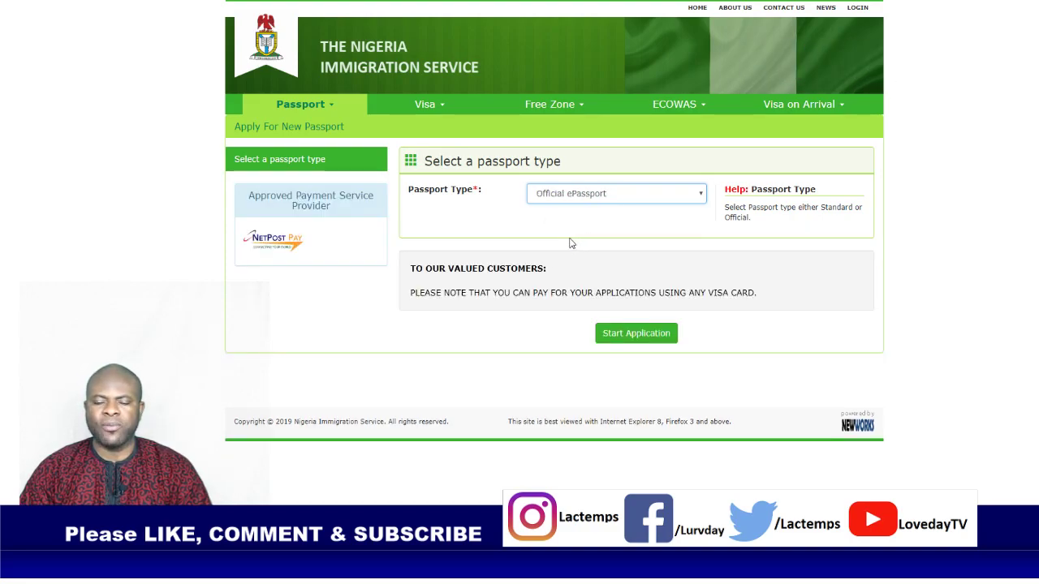
left_click_drag(570, 241, 576, 257)
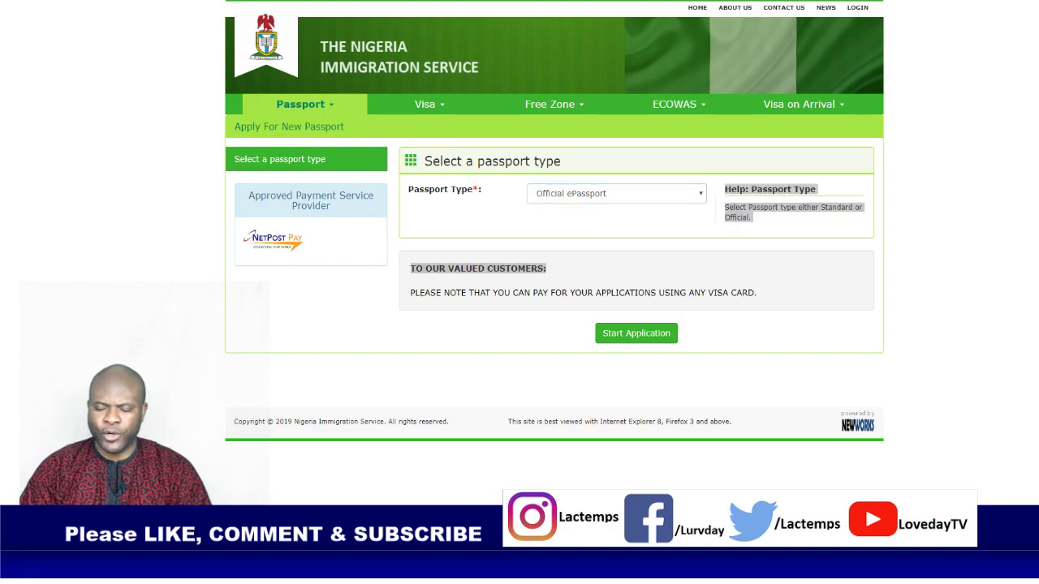
left_click(673, 249)
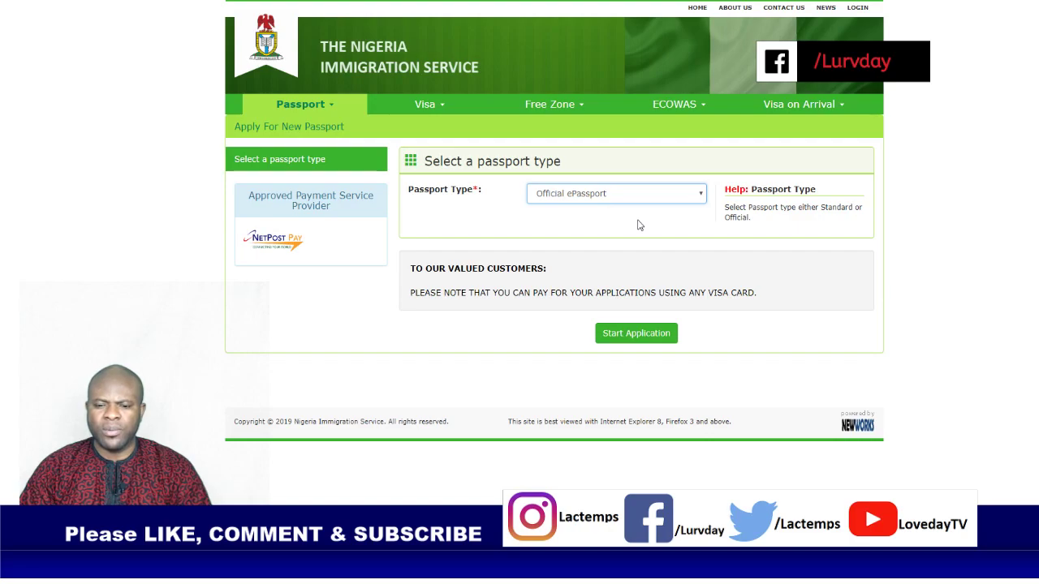
key("Up")
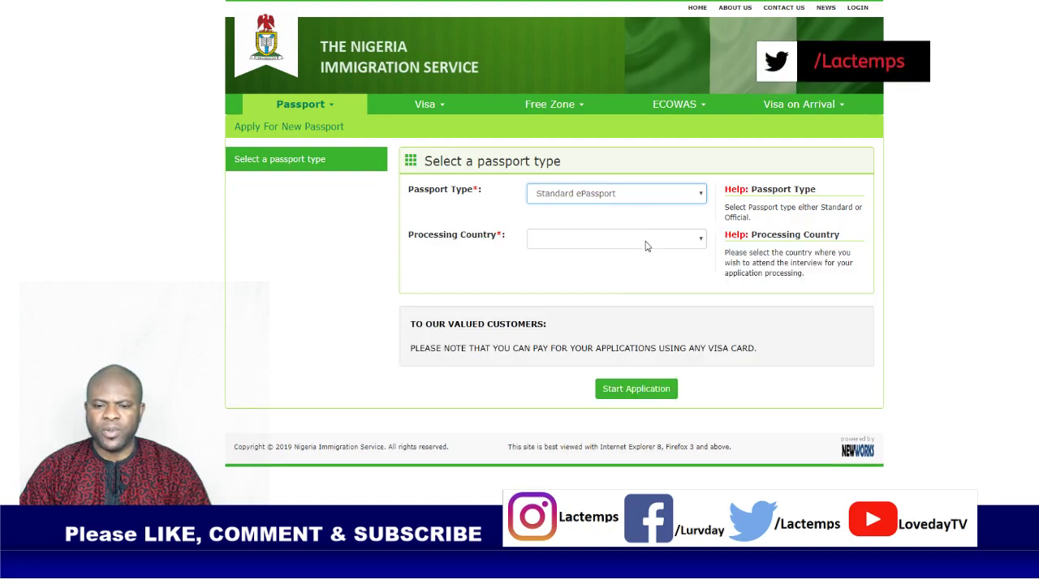
key("Tab")
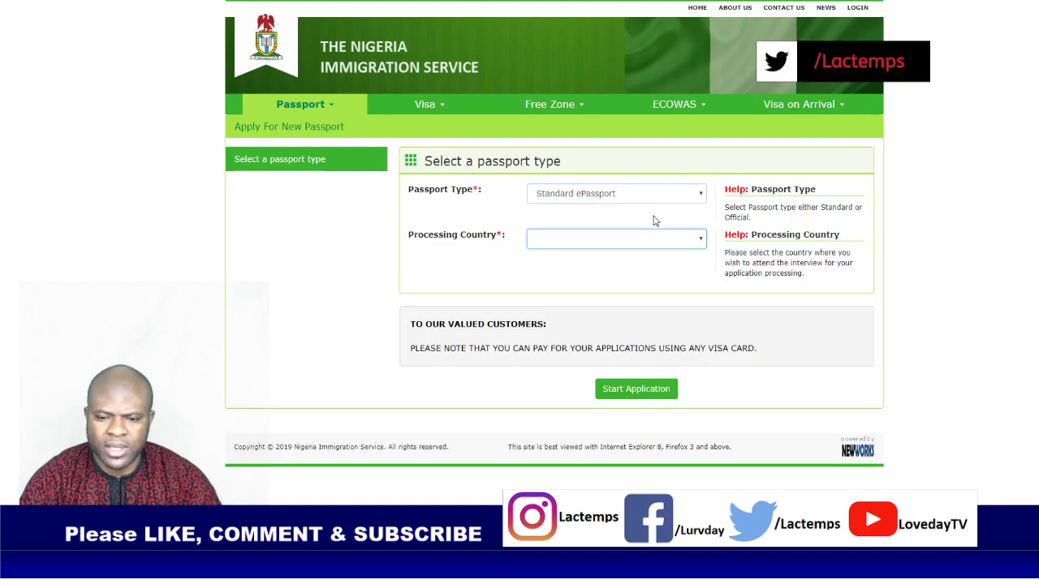
type("ire")
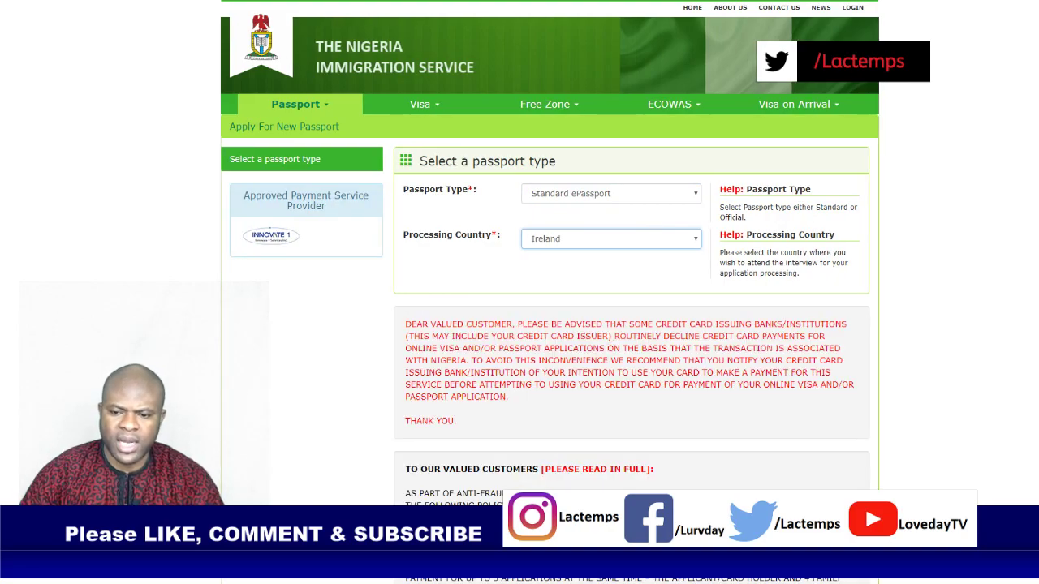
left_click(718, 272)
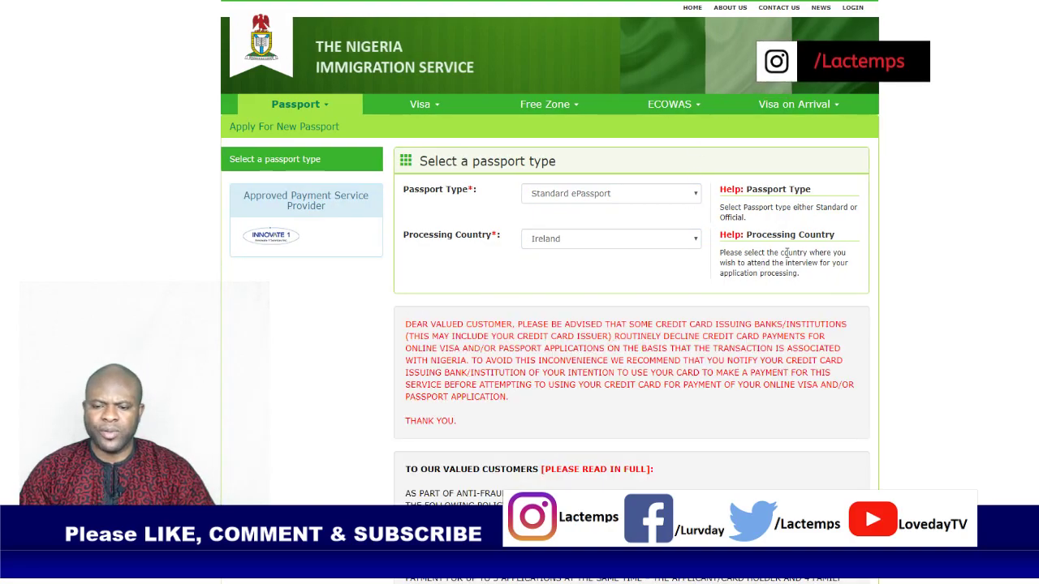
scroll(793, 252, "down", 2)
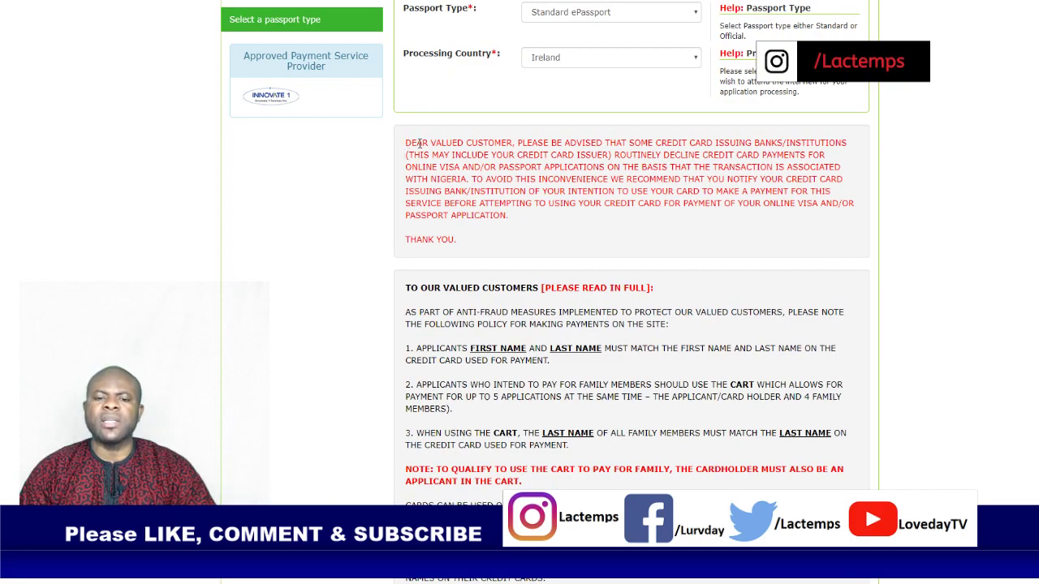
left_click_drag(409, 143, 459, 241)
left_click(573, 213)
scroll(588, 192, "down", 2)
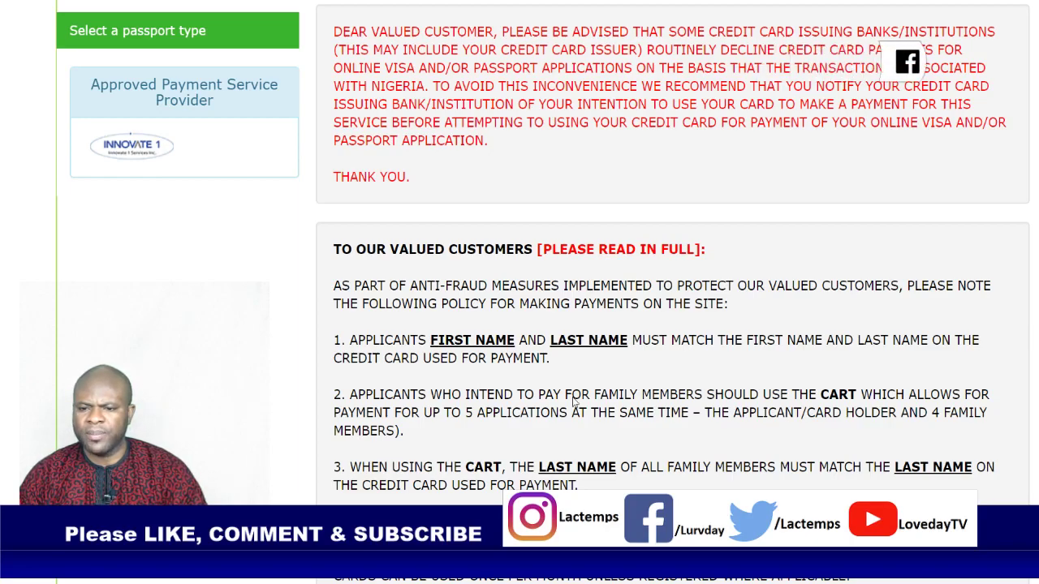
left_click_drag(523, 249, 628, 249)
left_click(664, 198)
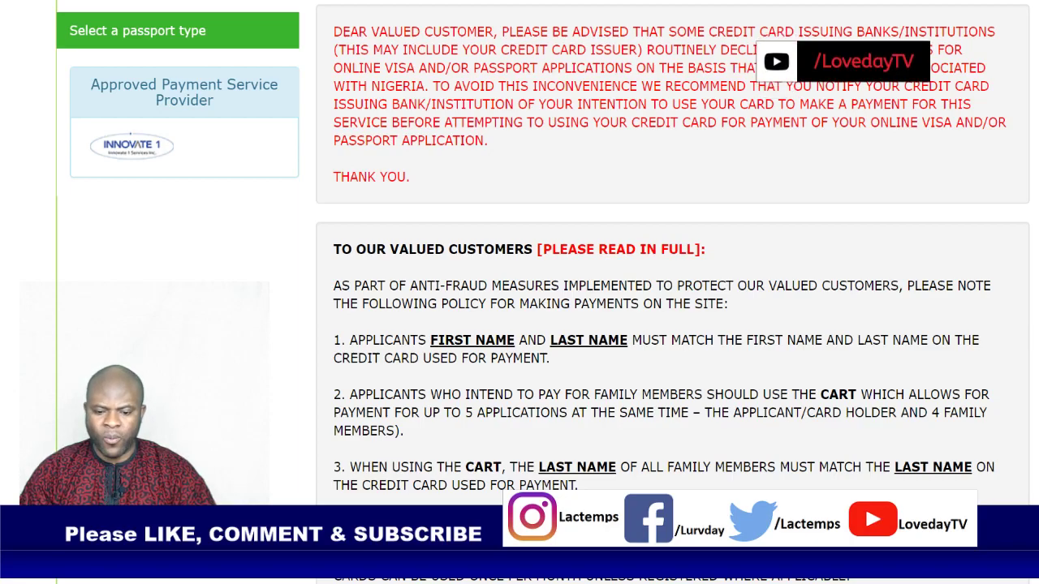
scroll(701, 287, "down", 3)
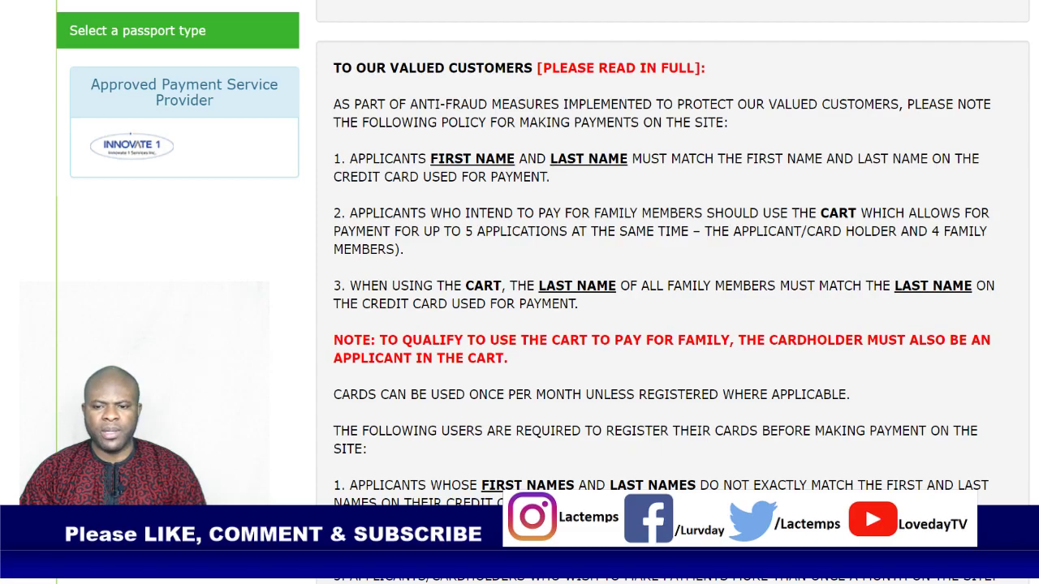
scroll(486, 416, "down", 3)
scroll(487, 315, "down", 2)
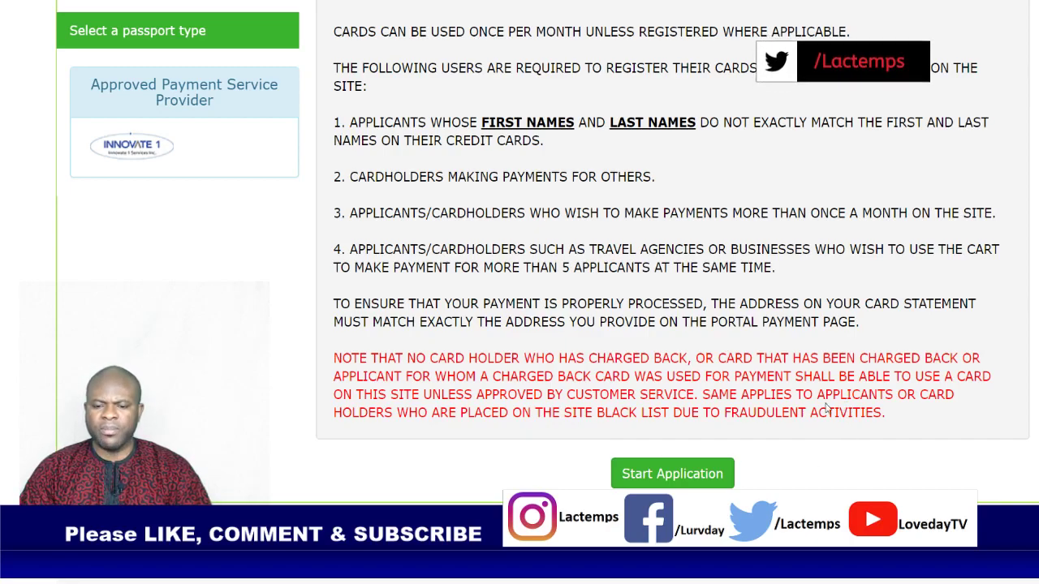
left_click(693, 476)
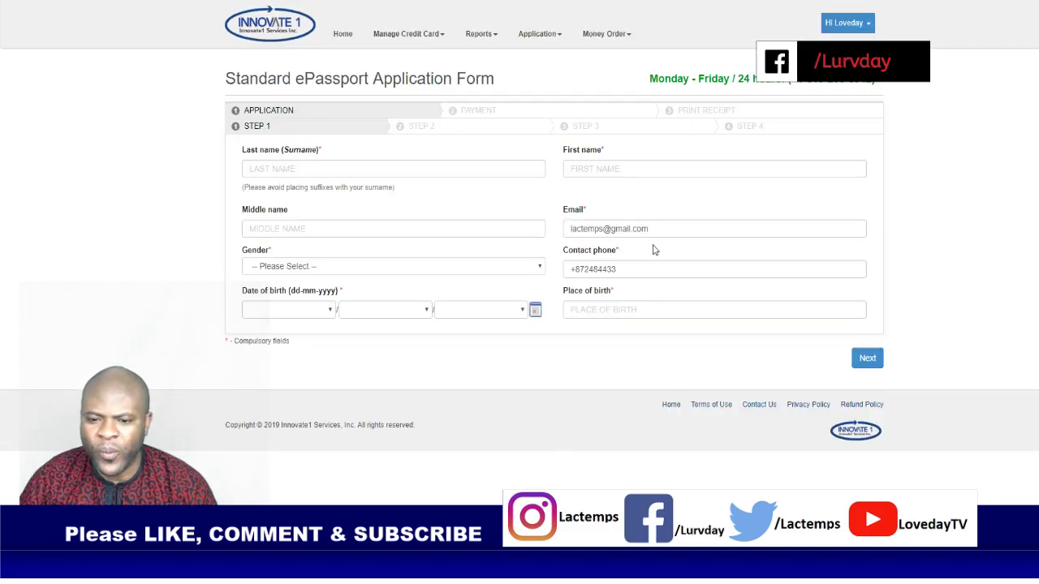
Step: Delete the prefilled email address, leaving the Email field empty and focused
left_click_drag(645, 228, 461, 223)
key("BackSpace")
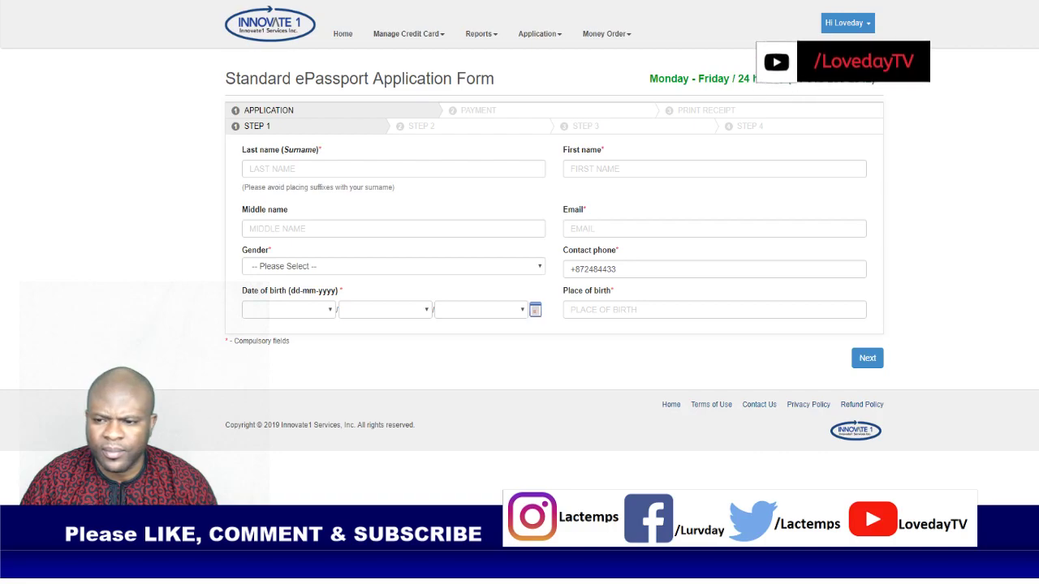
left_click(714, 229)
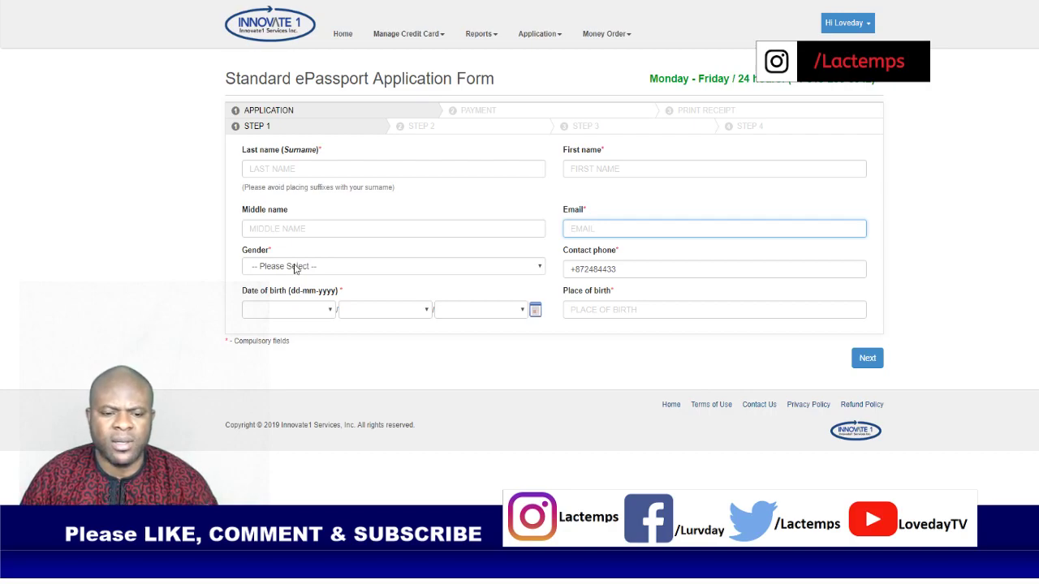
Step: Enter the applicant's surname, first name and middle name, then begin the email address
left_click(290, 168)
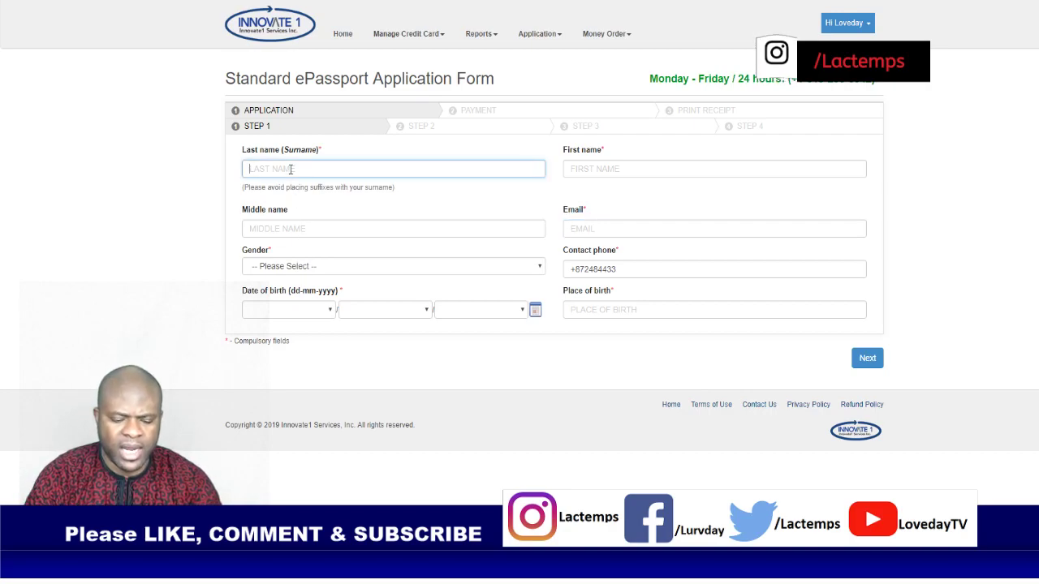
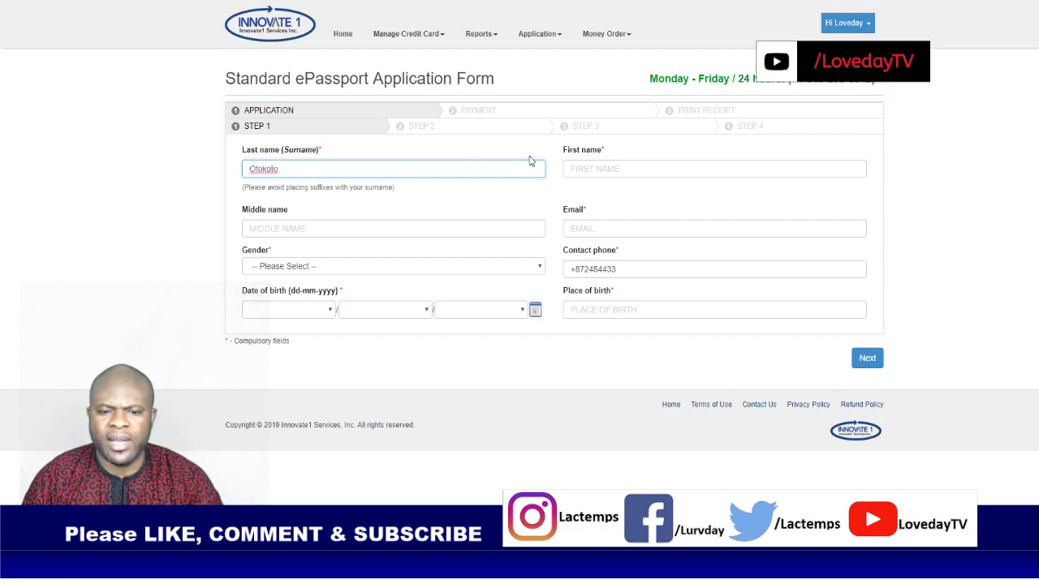
left_click(647, 163)
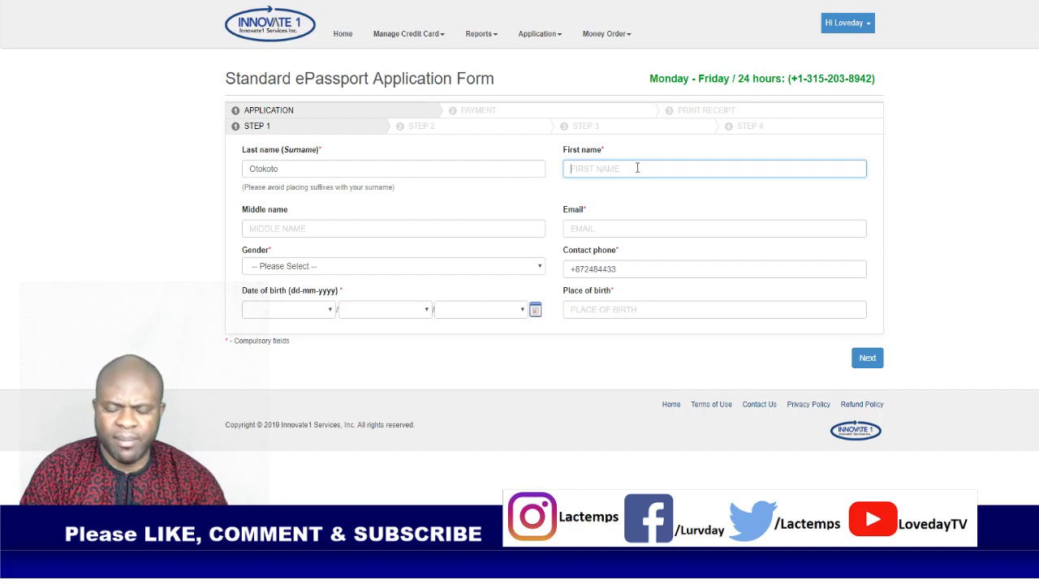
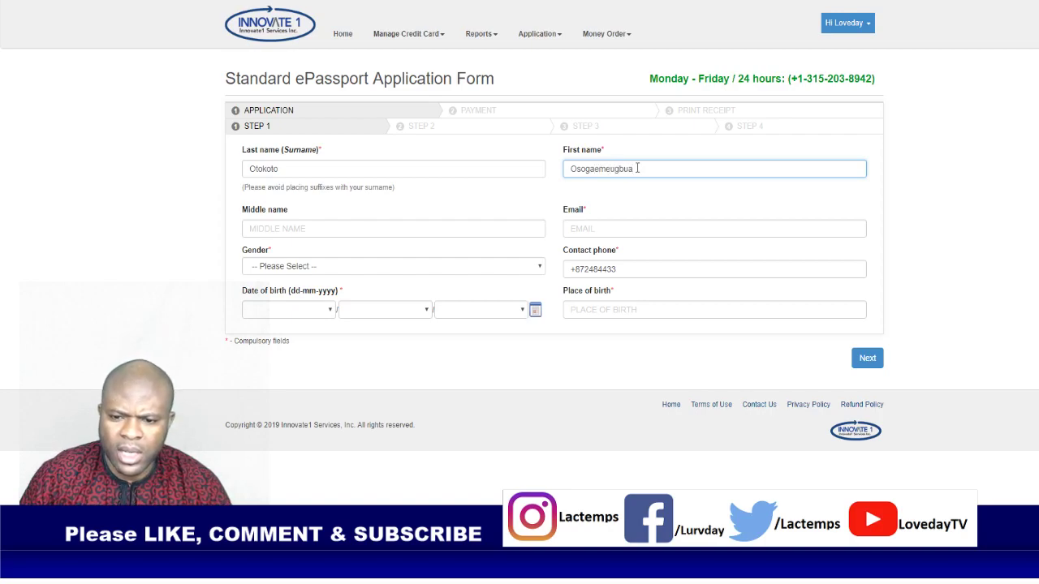
left_click(421, 227)
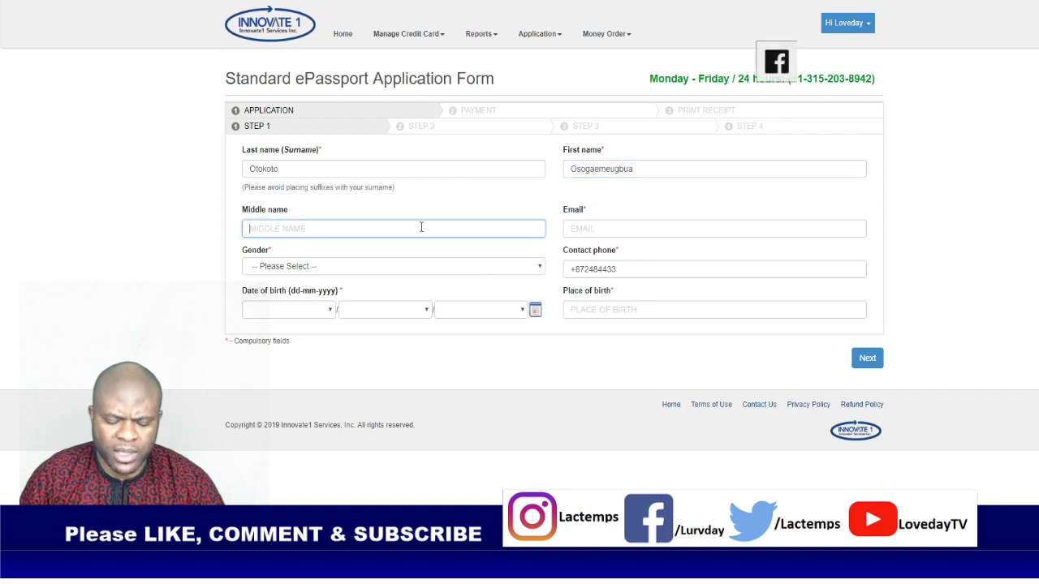
key("Tab")
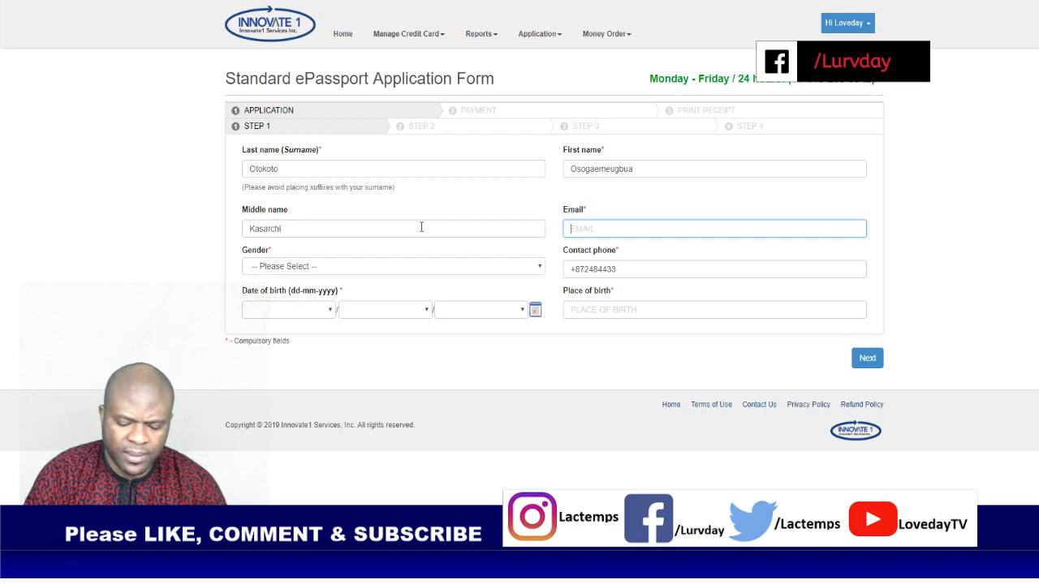
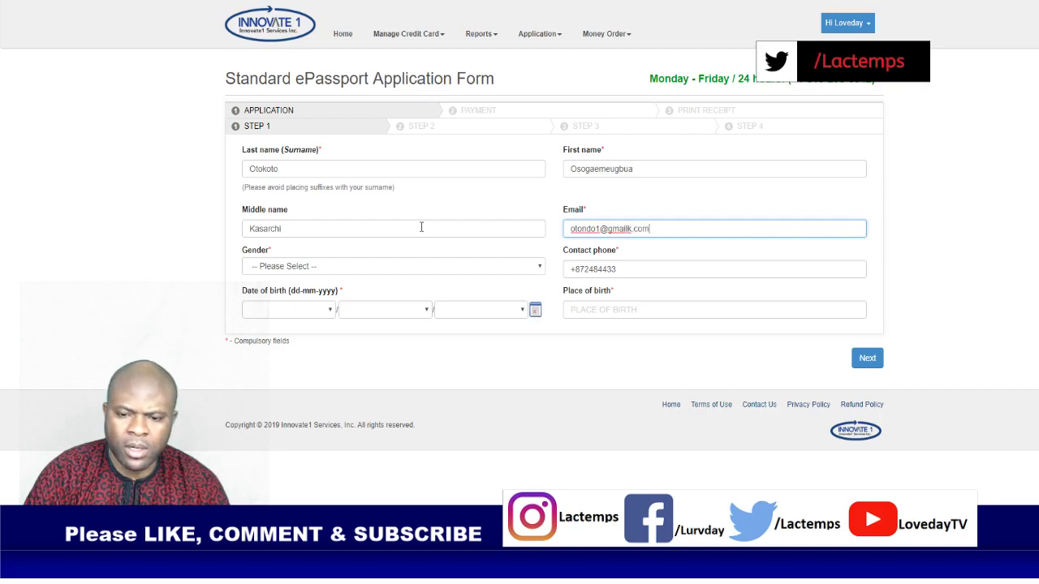
key("Tab")
key("Down")
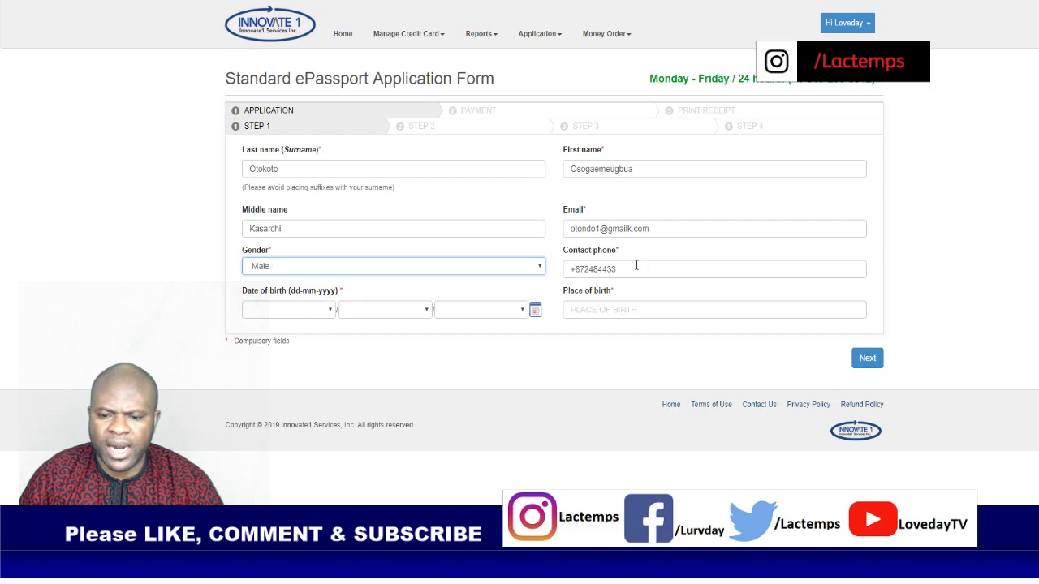
left_click_drag(637, 269, 566, 273)
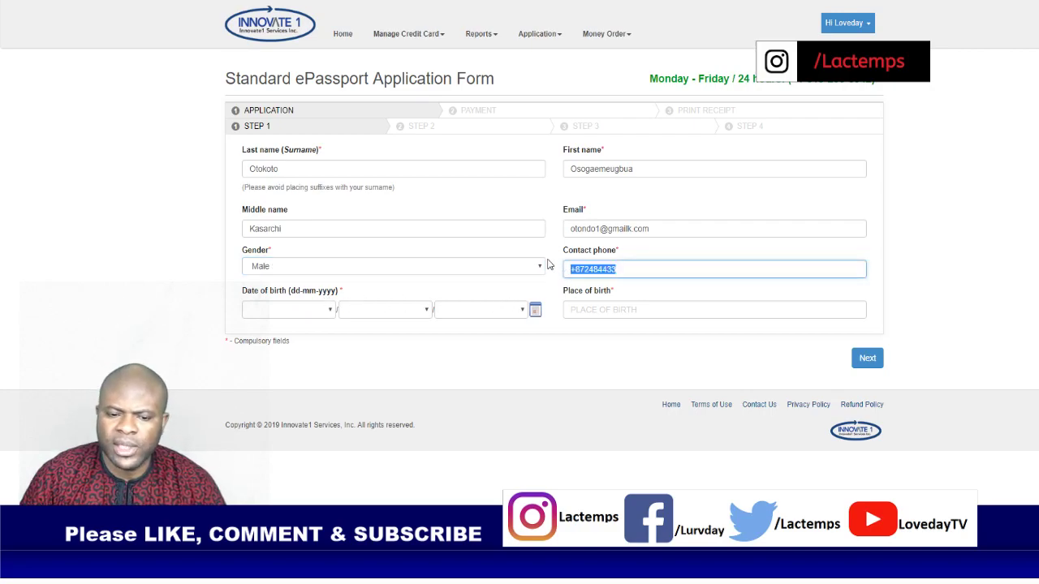
left_click(300, 312)
key("Down")
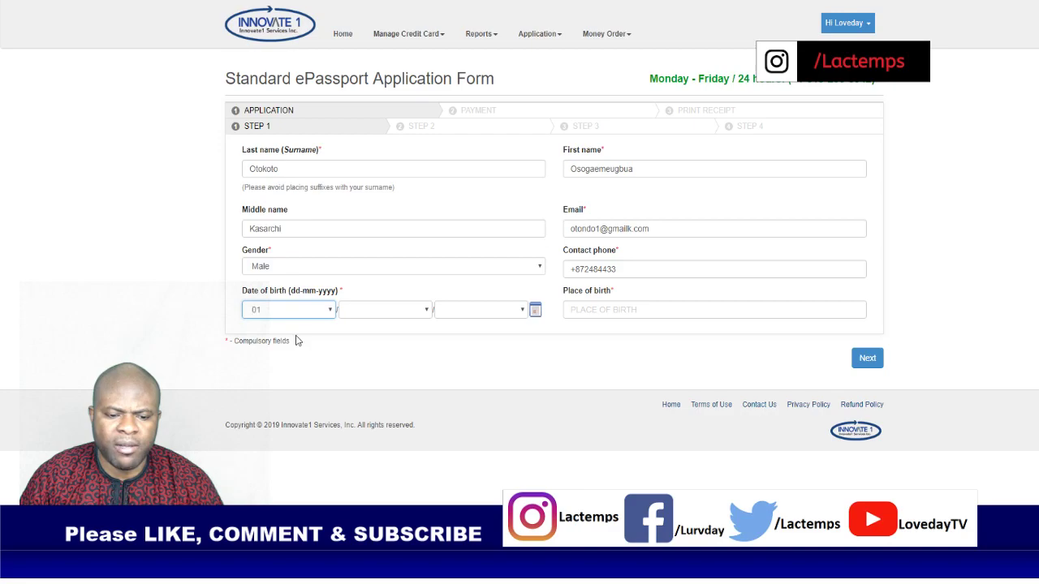
key("Tab")
type("12")
key("Tab")
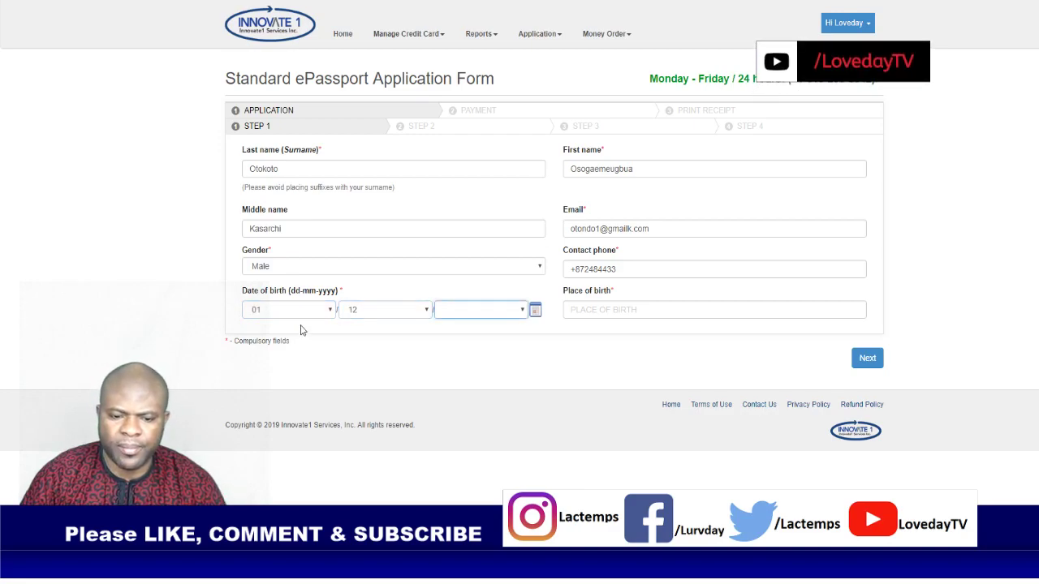
key("Down")
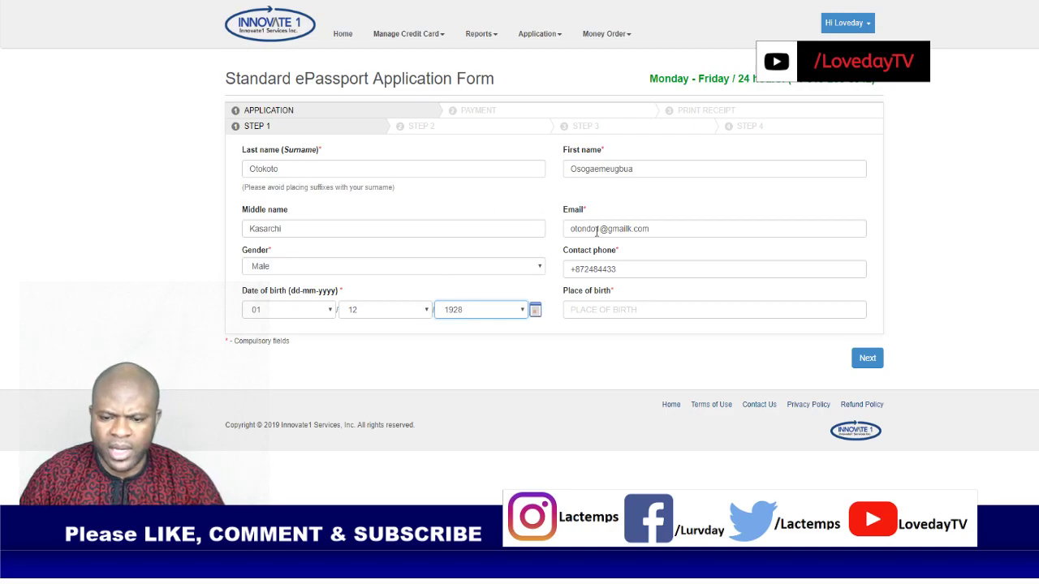
Step: Enter the applicant's place of birth and submit Step 1
left_click(616, 305)
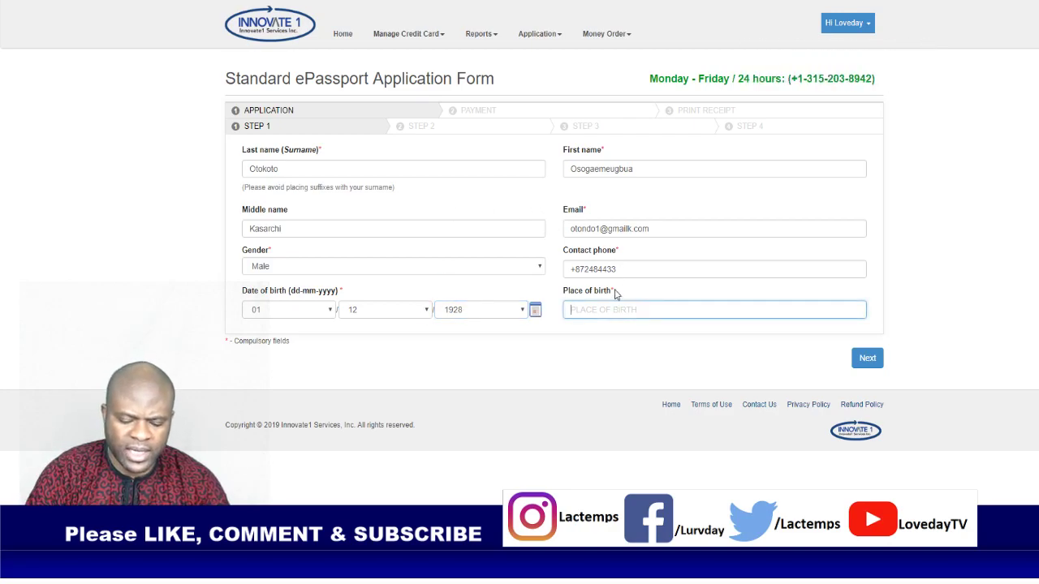
type("Ga")
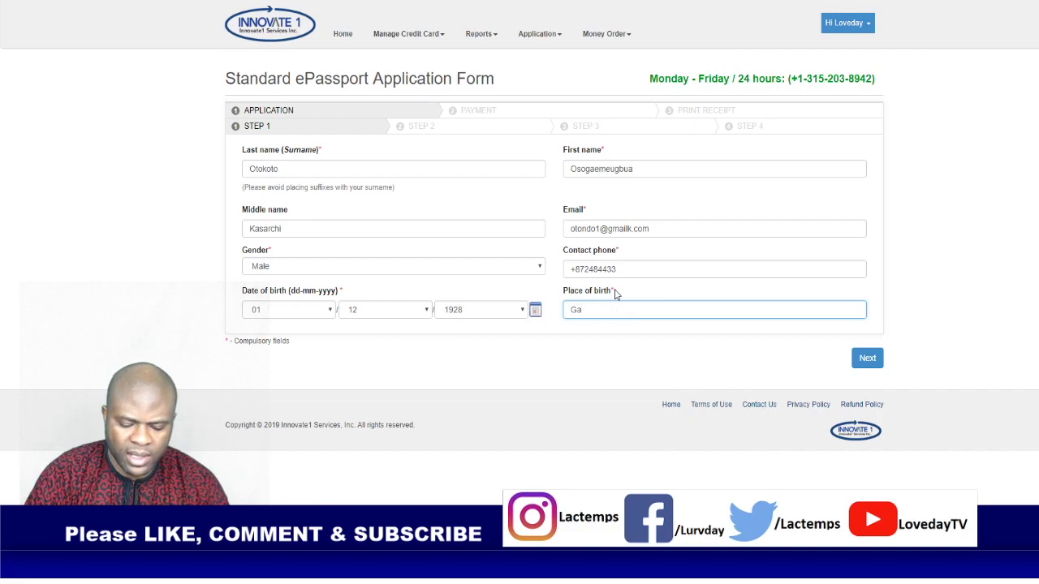
type("banag")
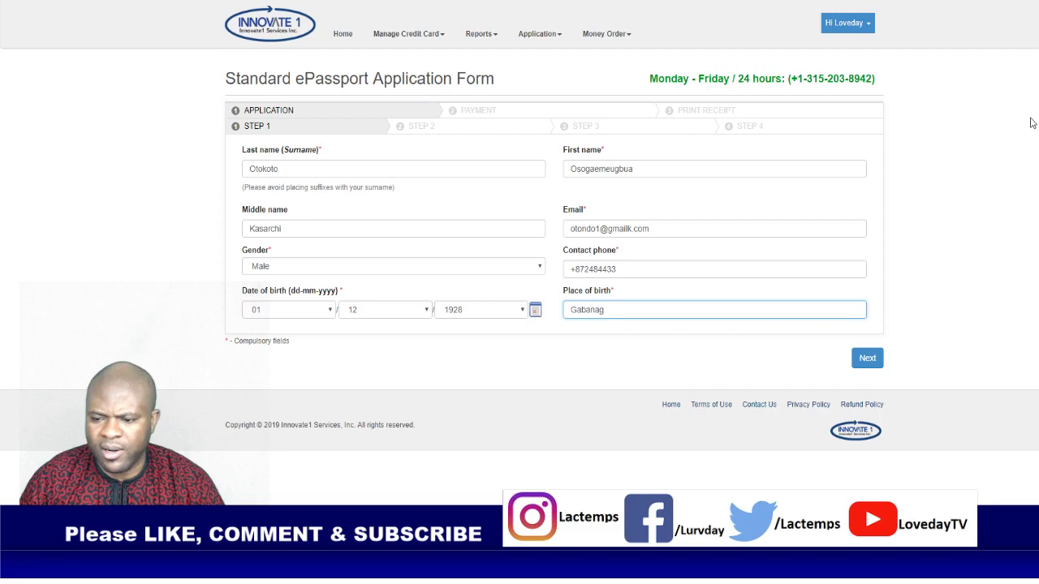
left_click(870, 360)
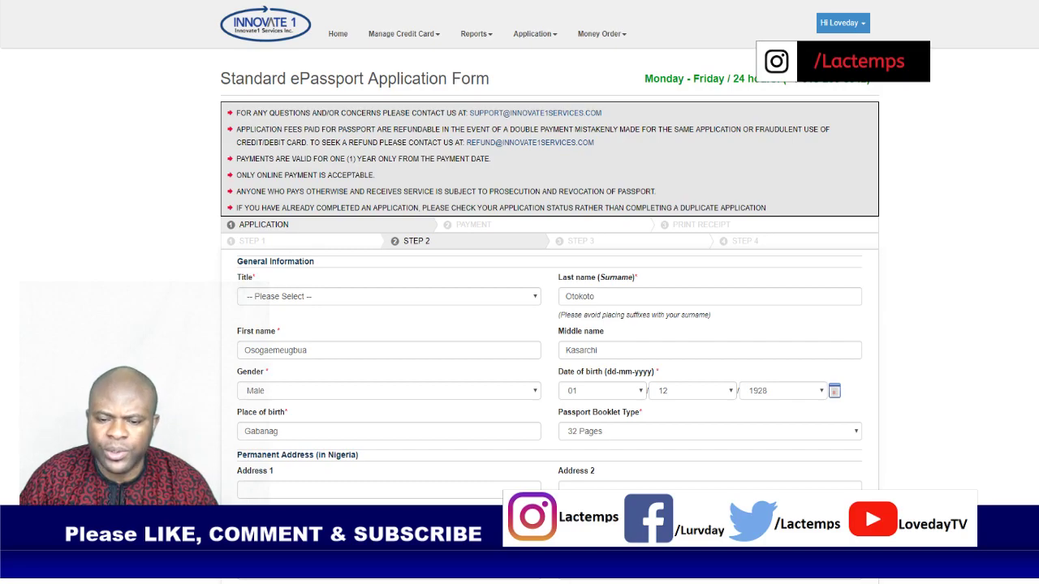
Step: Set the title to Mr and review the General Information details
left_click(262, 295)
left_click(275, 328)
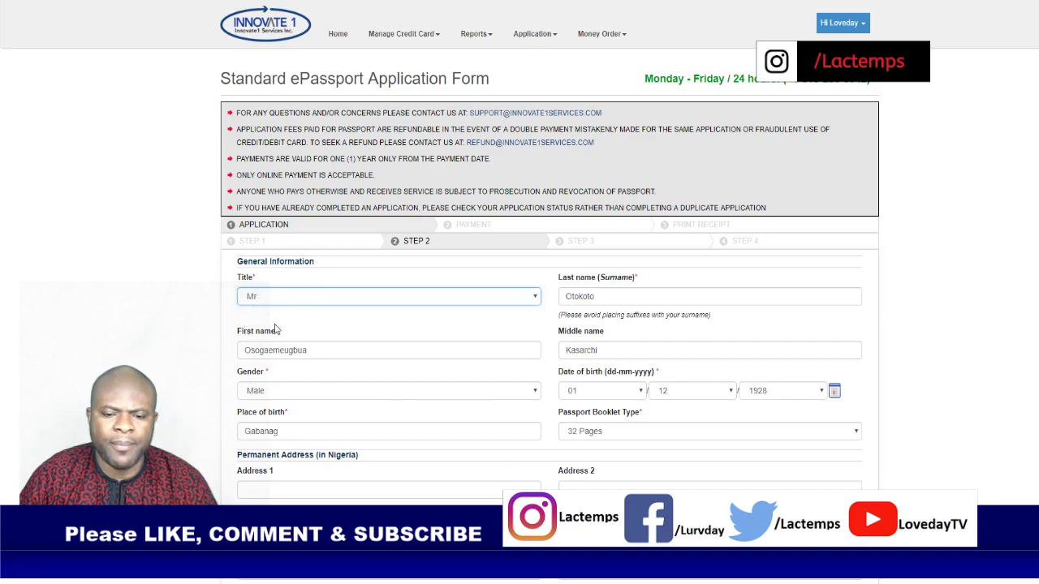
scroll(751, 221, "down", 2)
left_click(953, 162)
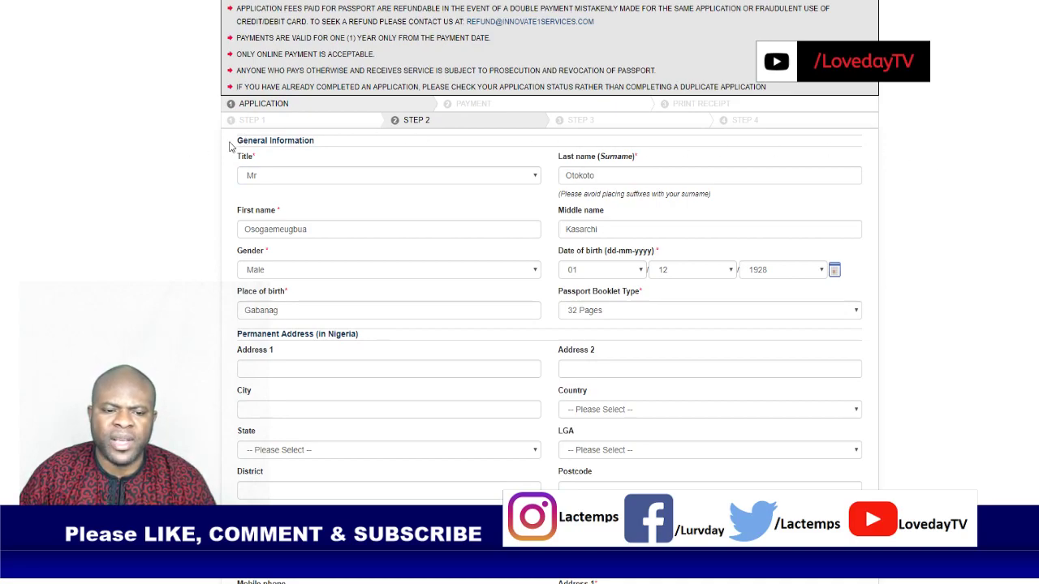
left_click_drag(212, 146, 199, 315)
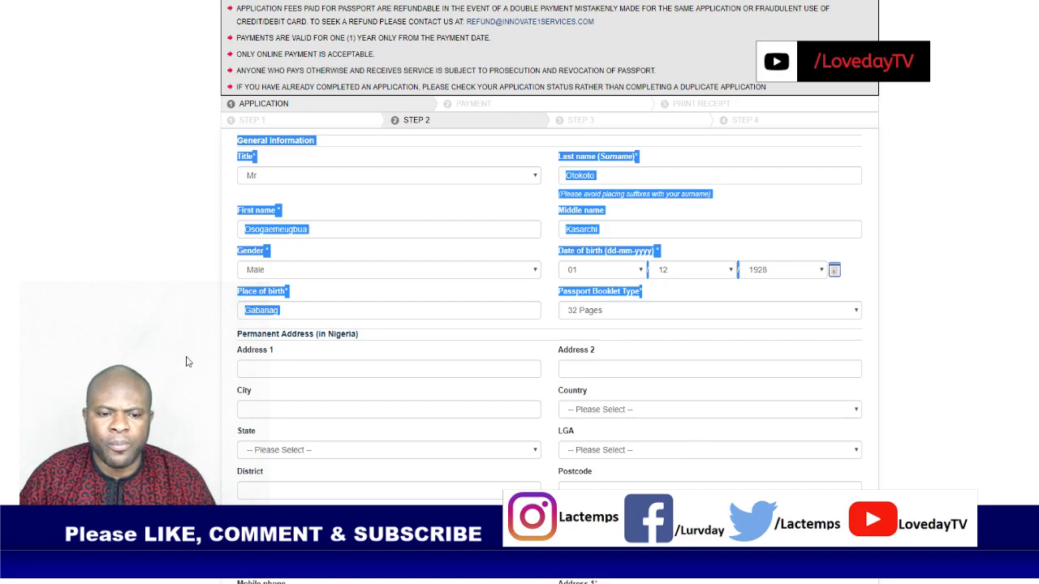
left_click(142, 290)
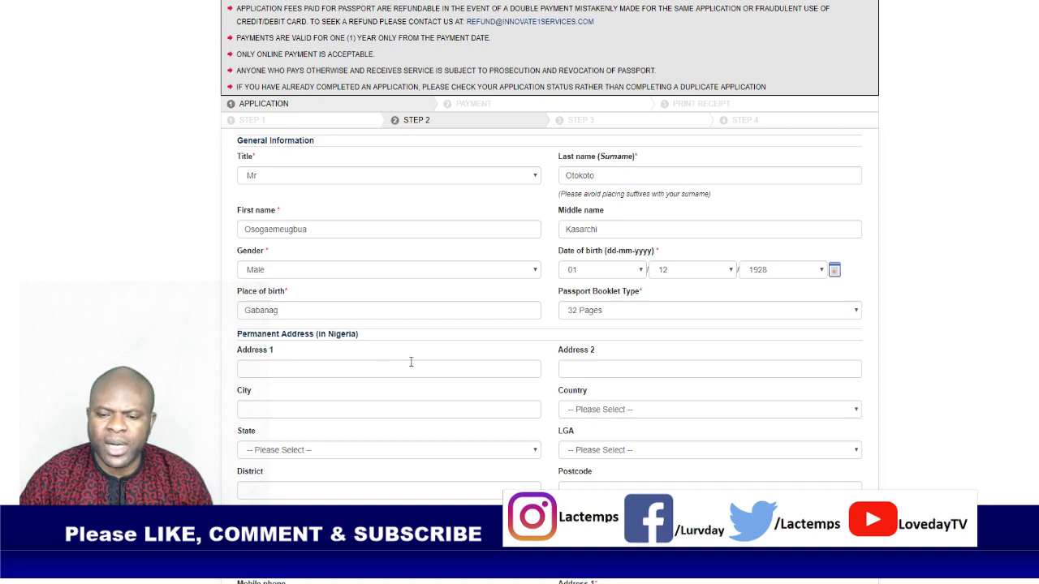
Step: Check the Passport Booklet Type and move down to Contact Information
left_click(664, 318)
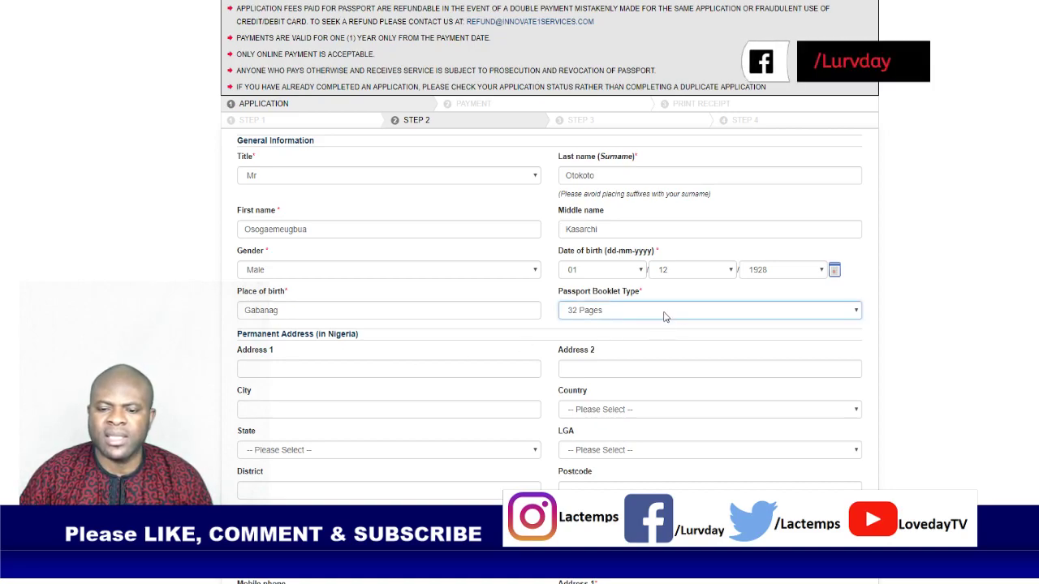
left_click(173, 327)
scroll(172, 323, "down", 3)
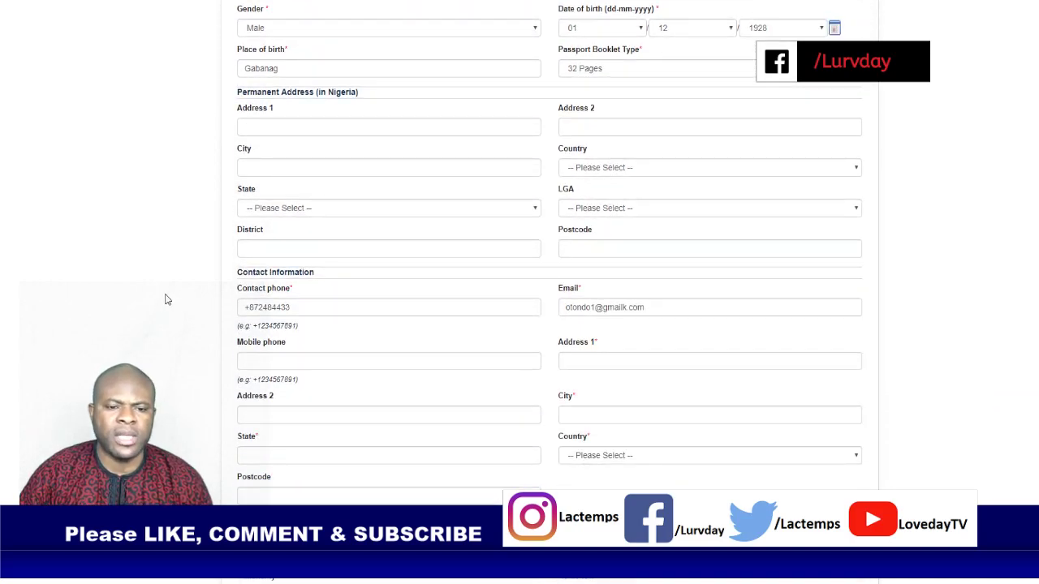